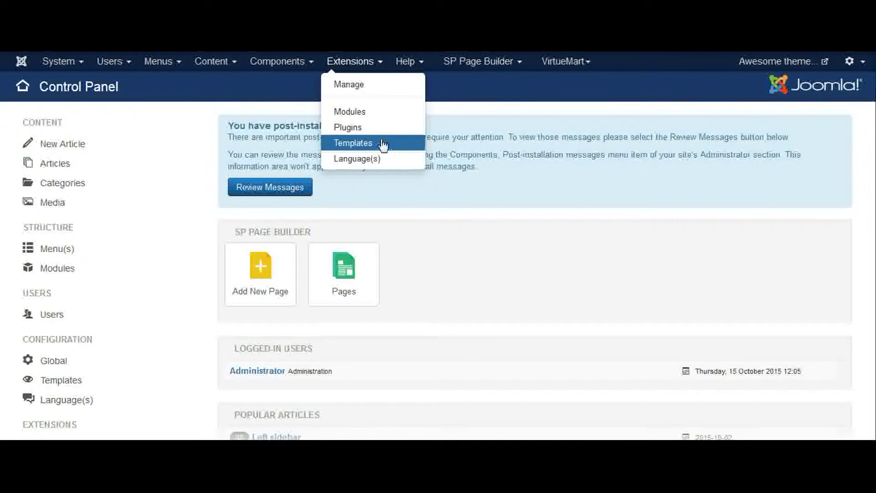
Step: Open the layout settings of the Monik Theme template style
left_click(368, 140)
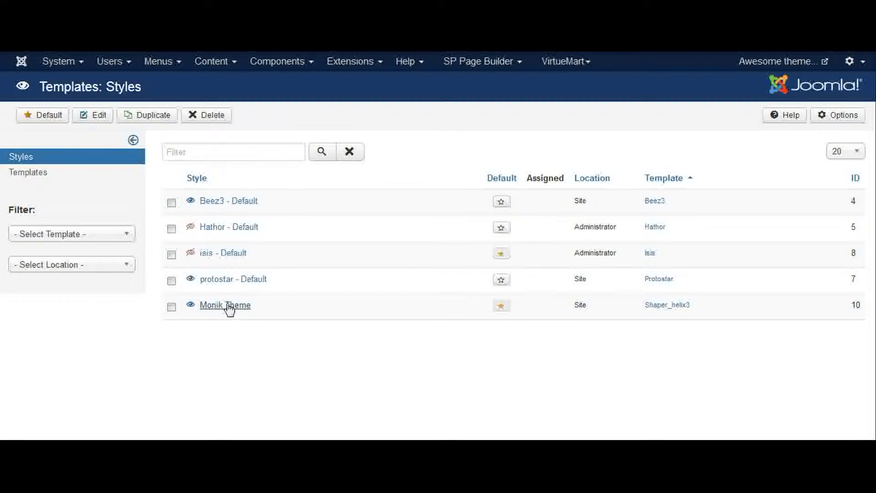
left_click(218, 305)
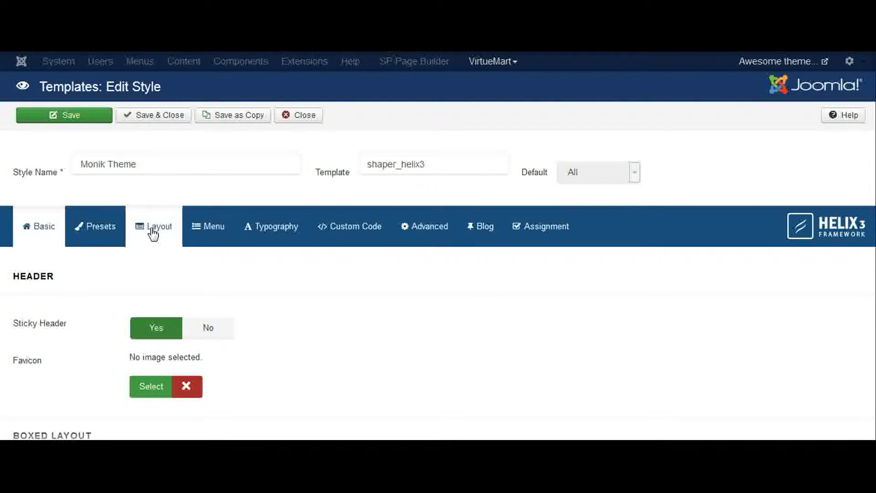
left_click(168, 229)
scroll(119, 307, "down", 3)
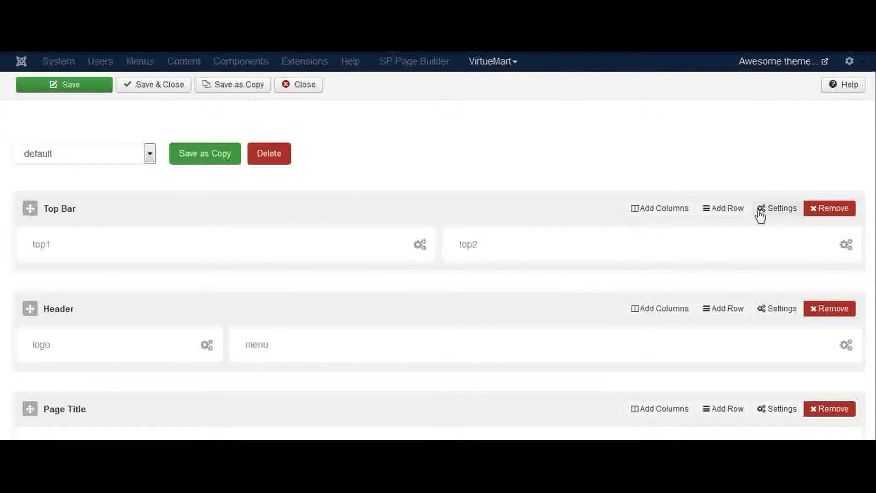
scroll(626, 221, "down", 2)
scroll(528, 223, "up", 5)
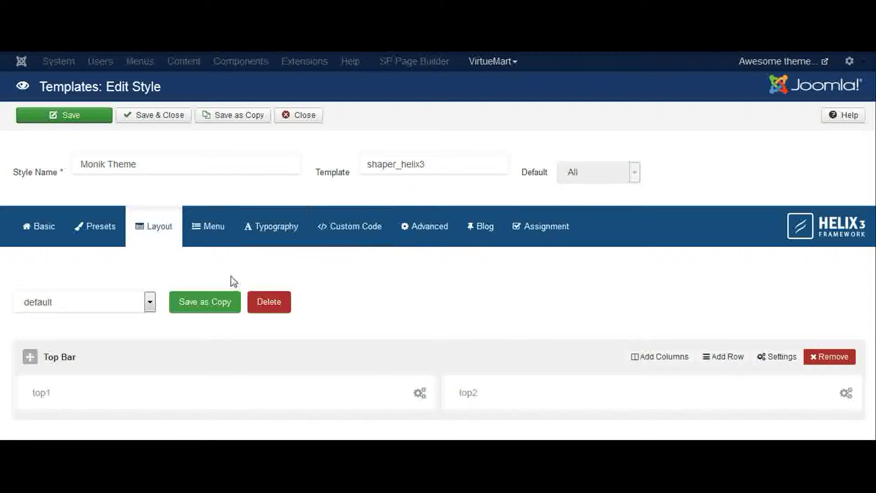
Step: Save a copy of the default layout under the name "new theme"
left_click(115, 303)
left_click(114, 303)
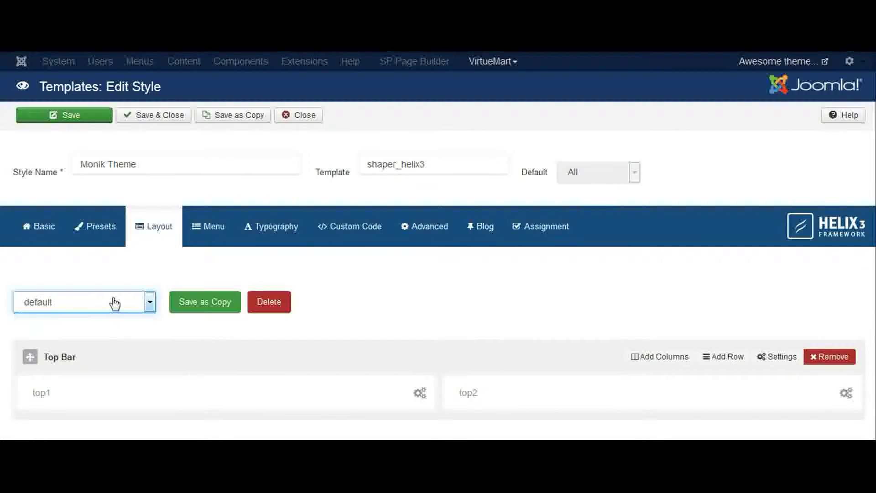
left_click(200, 305)
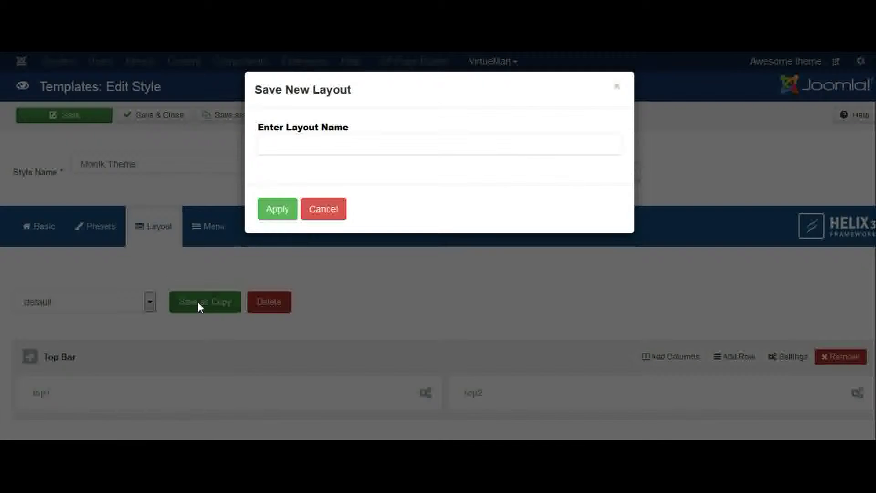
left_click(311, 147)
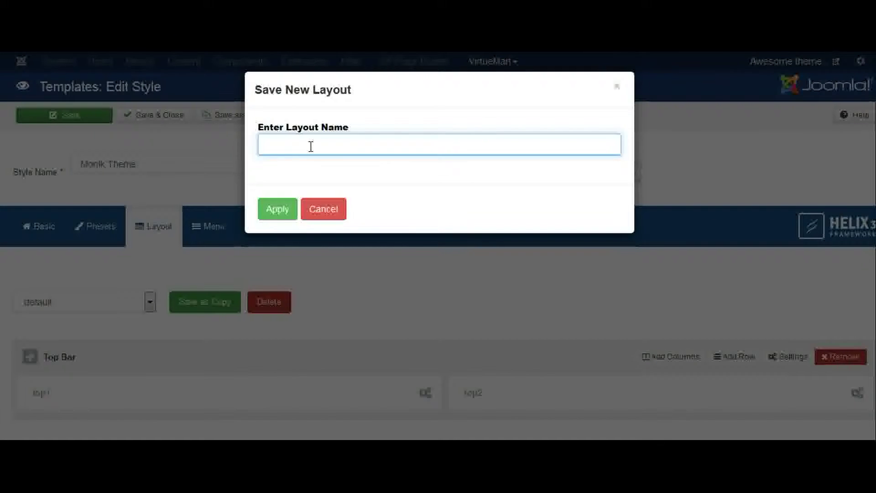
type("new theme")
left_click(273, 208)
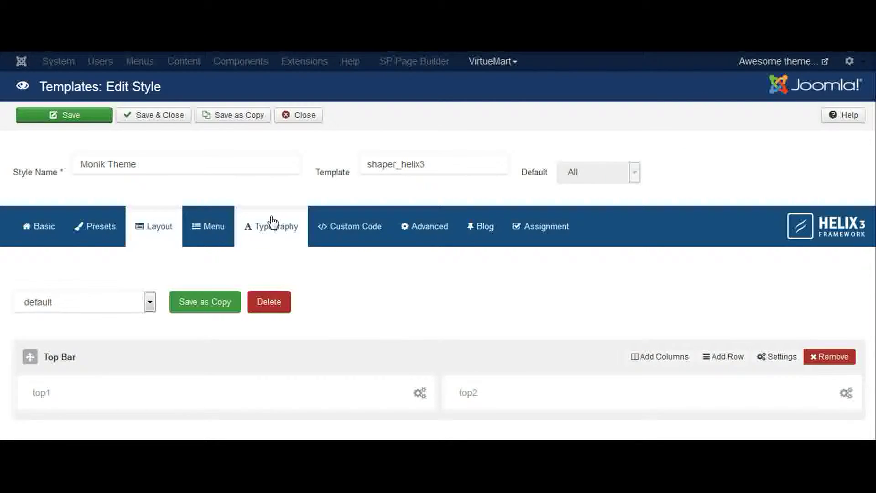
Step: Switch the template style to the new-theme layout
left_click(121, 305)
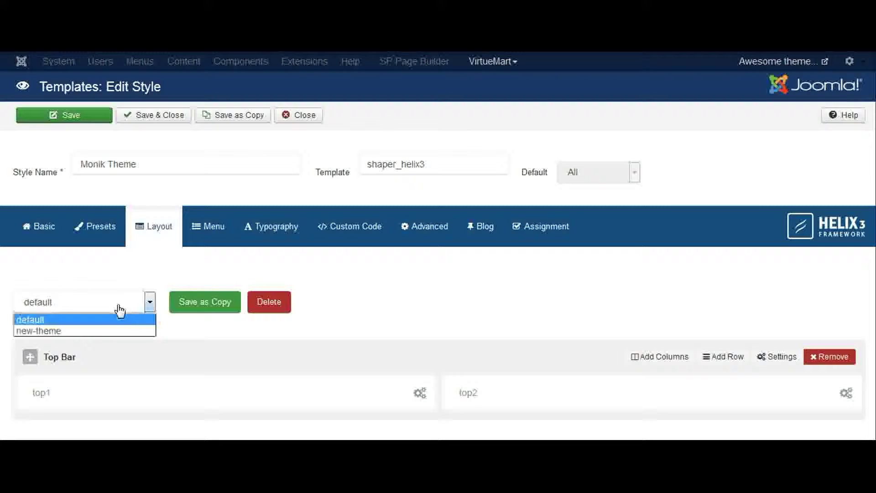
left_click(89, 331)
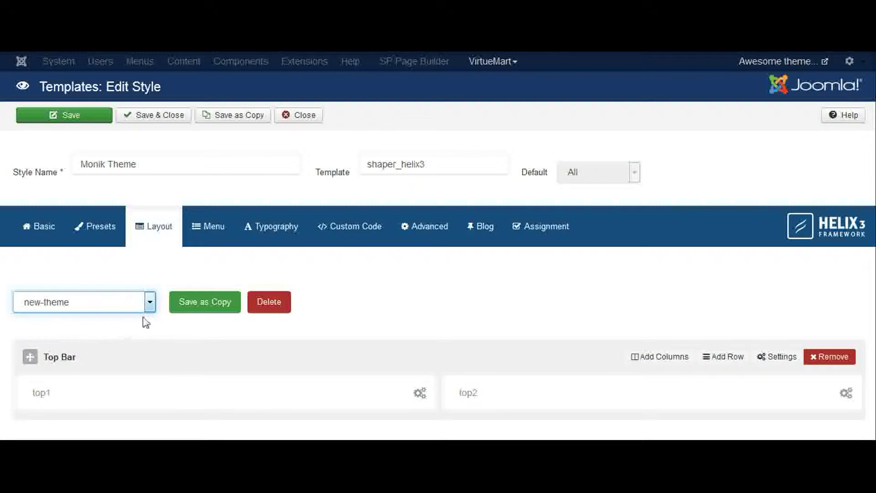
double_click(468, 305)
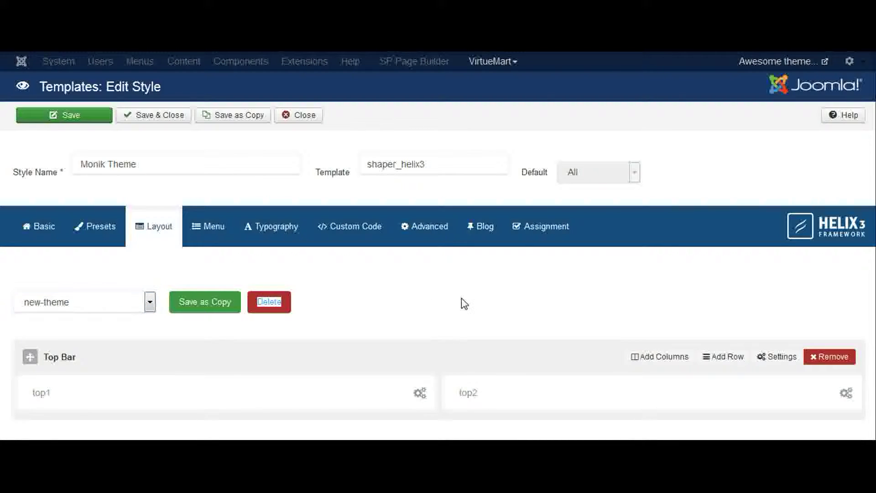
left_click(464, 304)
Step: Add a row directly below the Top Bar row and give it the section title "My custom row"
scroll(464, 304, "down", 2)
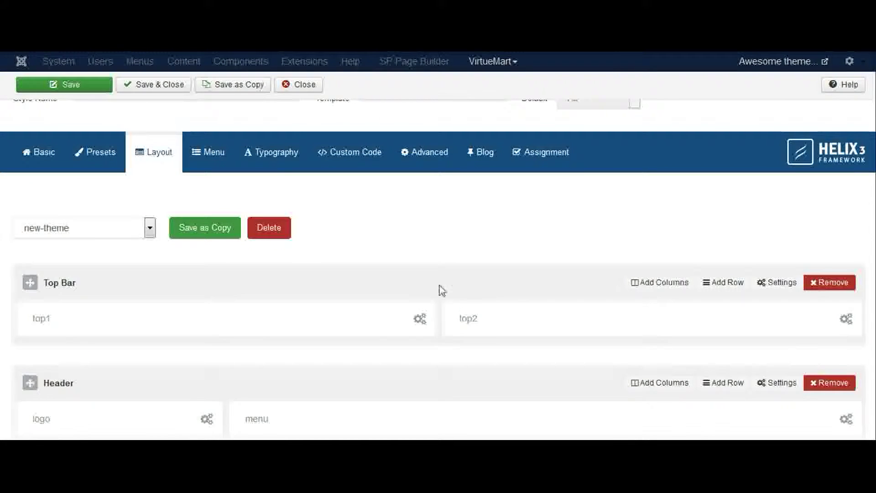
scroll(444, 284, "down", 2)
scroll(537, 274, "up", 2)
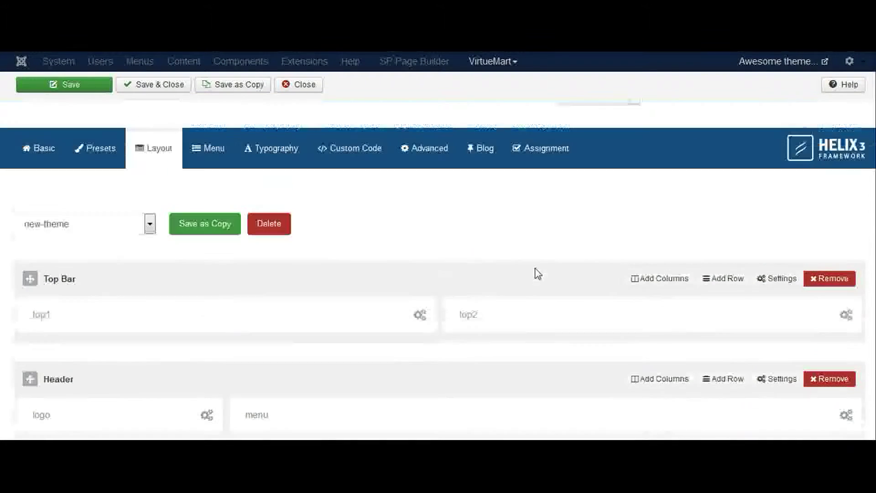
scroll(537, 273, "down", 2)
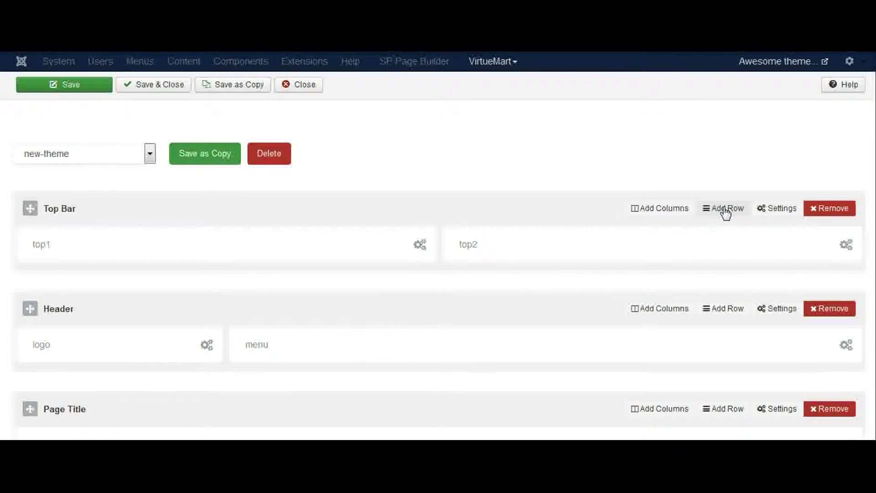
left_click(725, 210)
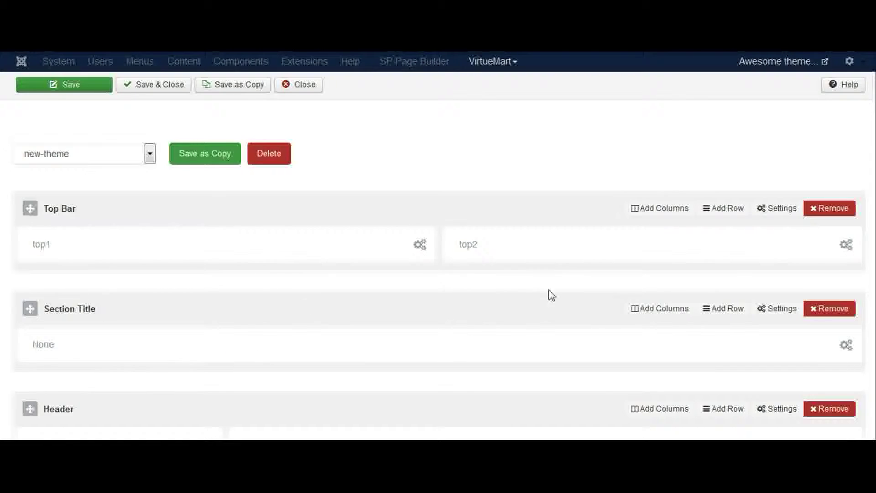
left_click(785, 308)
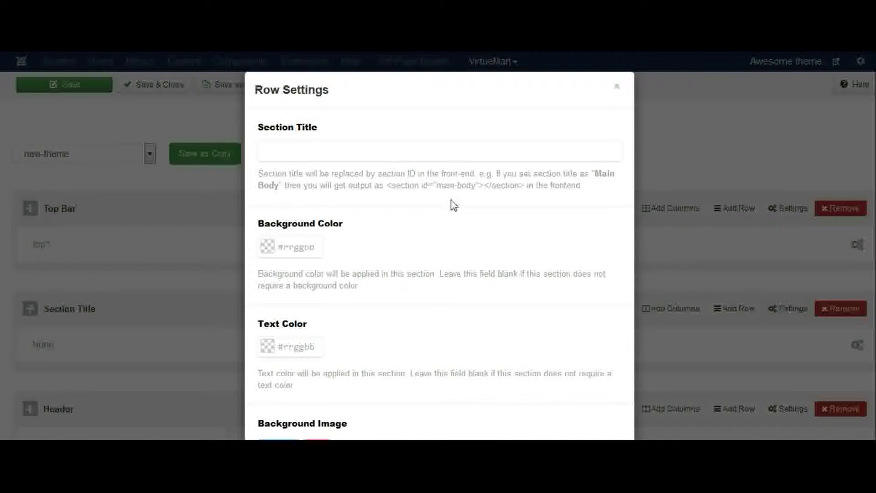
left_click(302, 151)
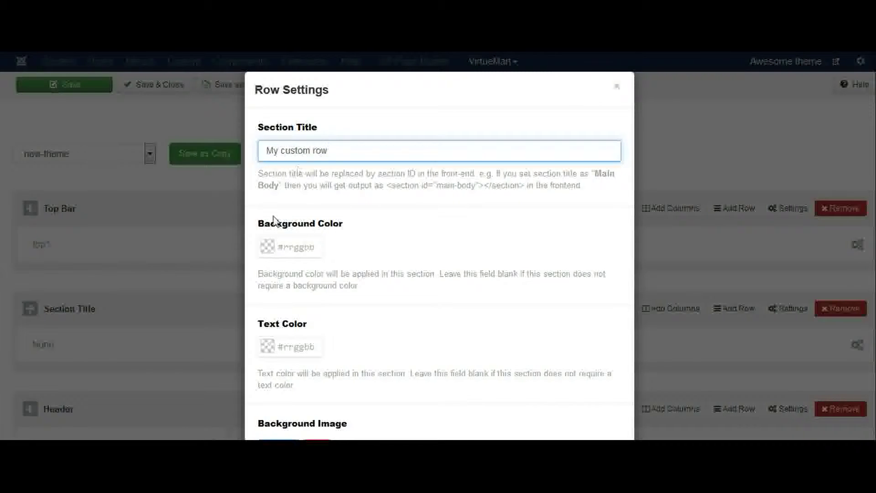
Step: Set the custom row's background color to #ed2121 and its text color to #1a1919
left_click(267, 248)
left_click(343, 268)
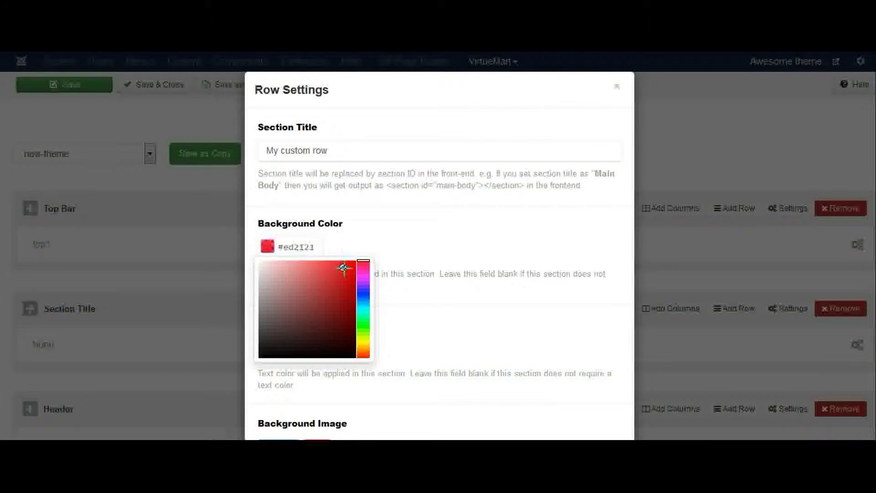
left_click(405, 259)
scroll(366, 258, "down", 2)
left_click(303, 288)
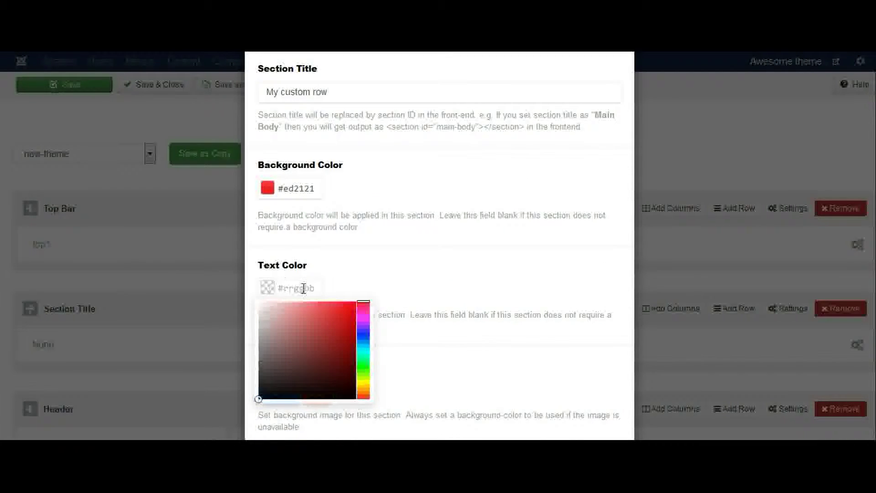
left_click(264, 388)
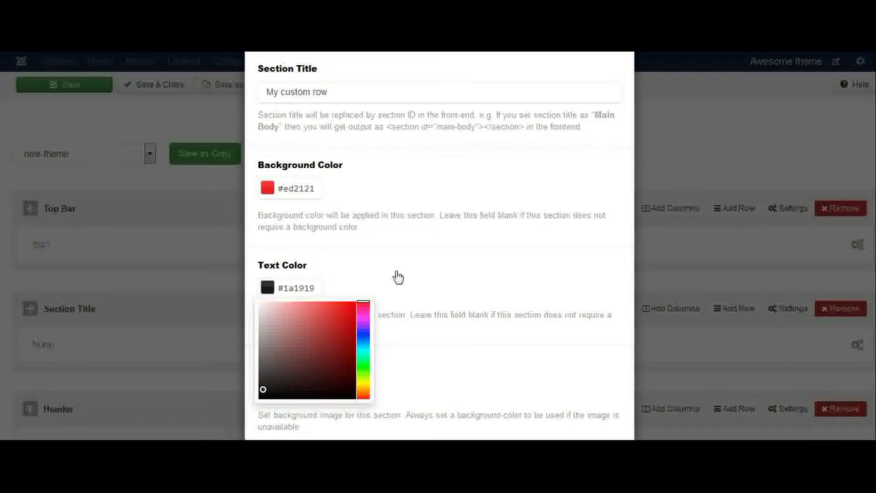
left_click(398, 276)
Step: Enable Fluid Width for the custom row and apply its row settings
scroll(378, 289, "down", 3)
scroll(343, 301, "down", 15)
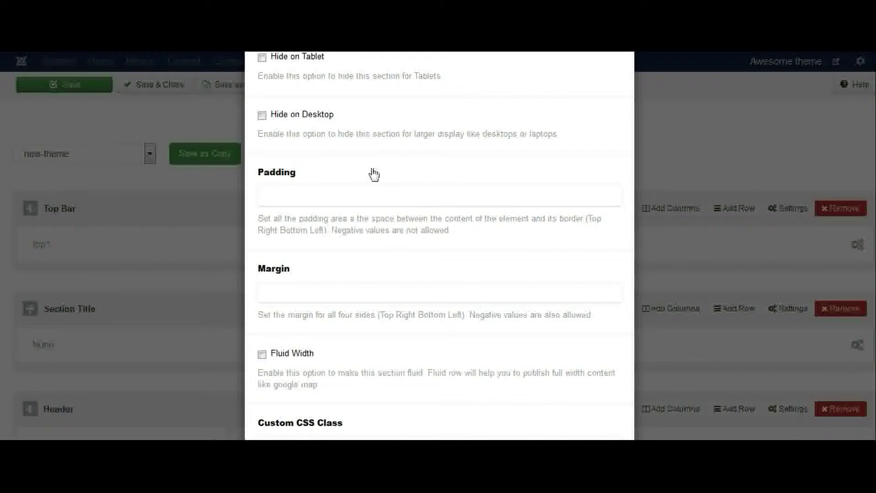
scroll(370, 174, "down", 3)
left_click(263, 238)
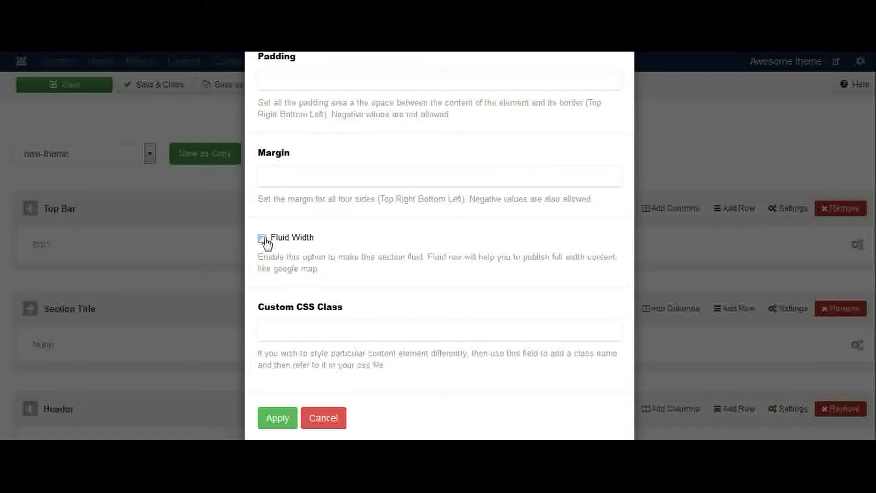
left_click(270, 419)
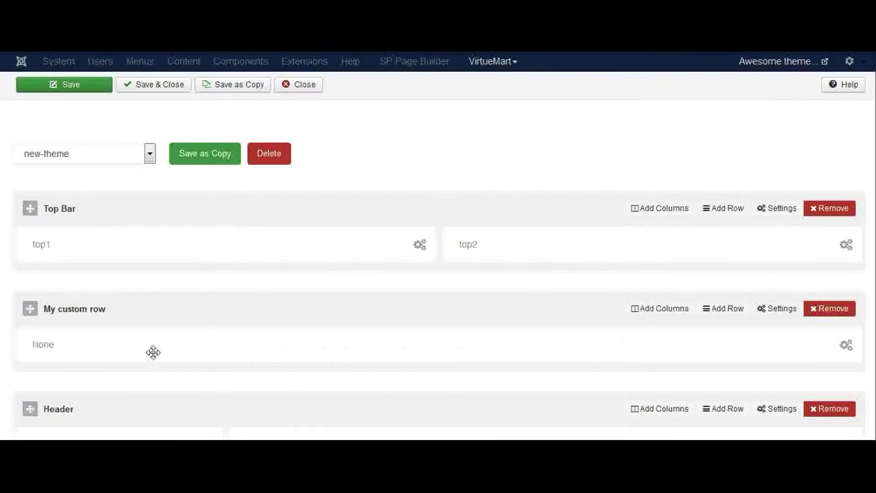
Step: Split My custom row into two equal columns and assign module position bottom1 to the first column
mouse_move(659, 309)
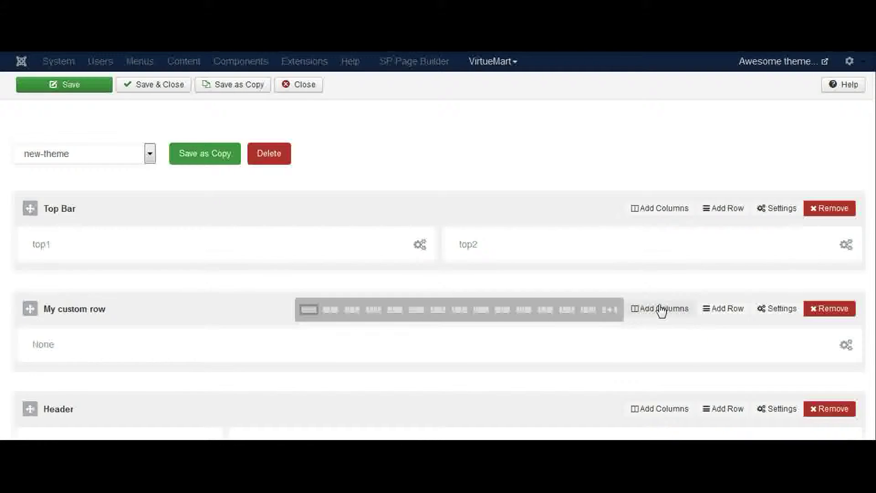
left_click(332, 314)
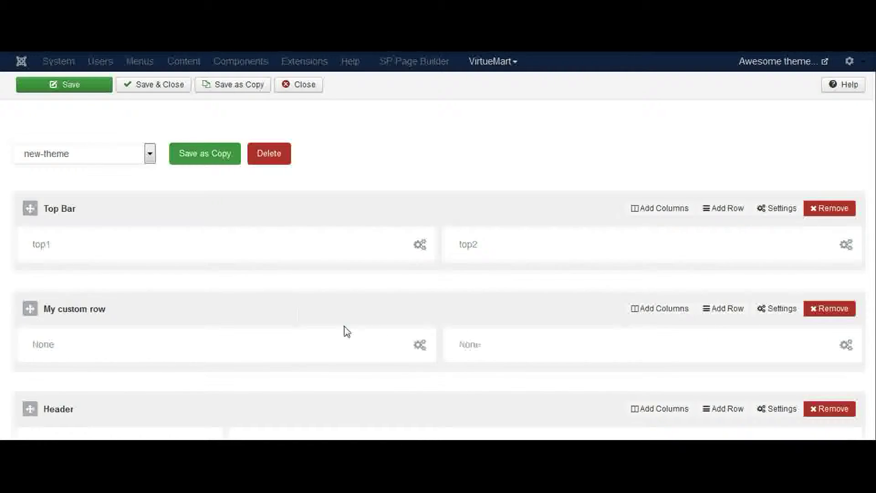
left_click(420, 345)
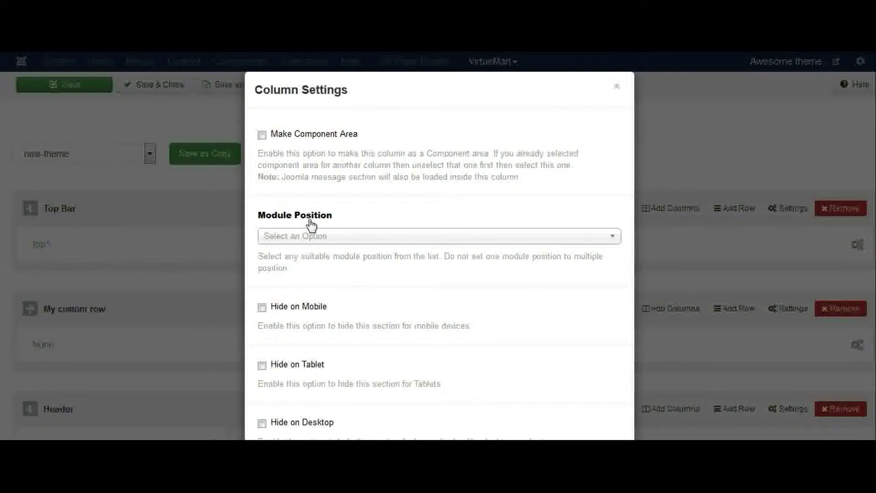
left_click(289, 237)
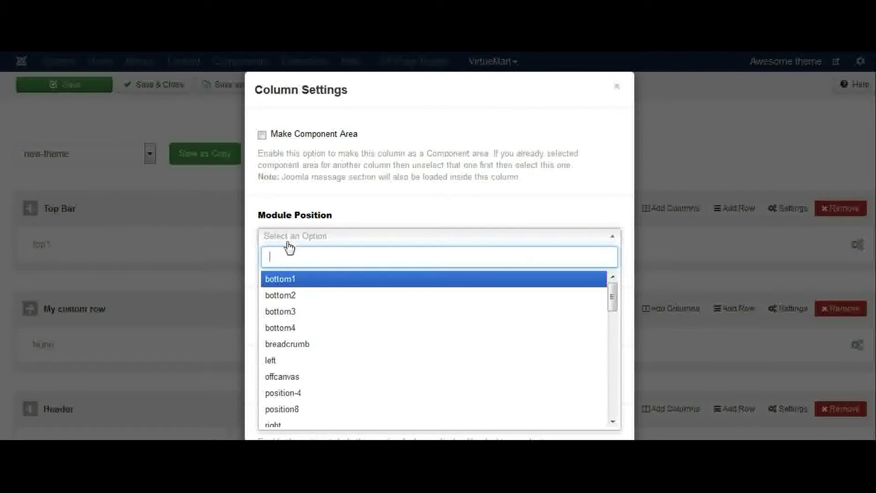
left_click(281, 285)
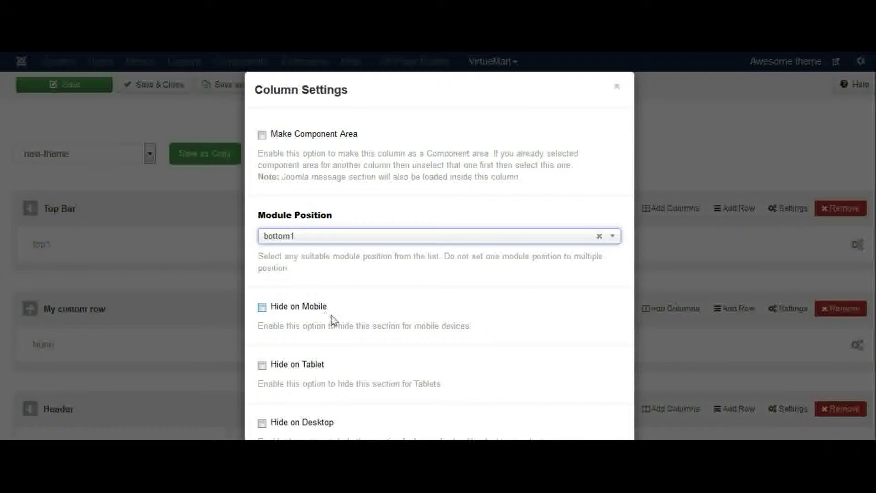
scroll(344, 385, "down", 6)
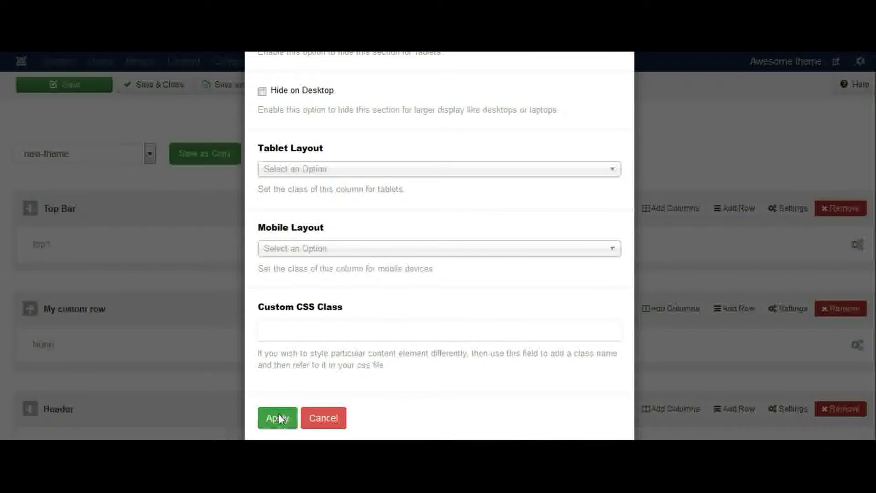
left_click(276, 416)
Step: Assign module position bottom2 to the second column of My custom row and apply the column settings
left_click(846, 345)
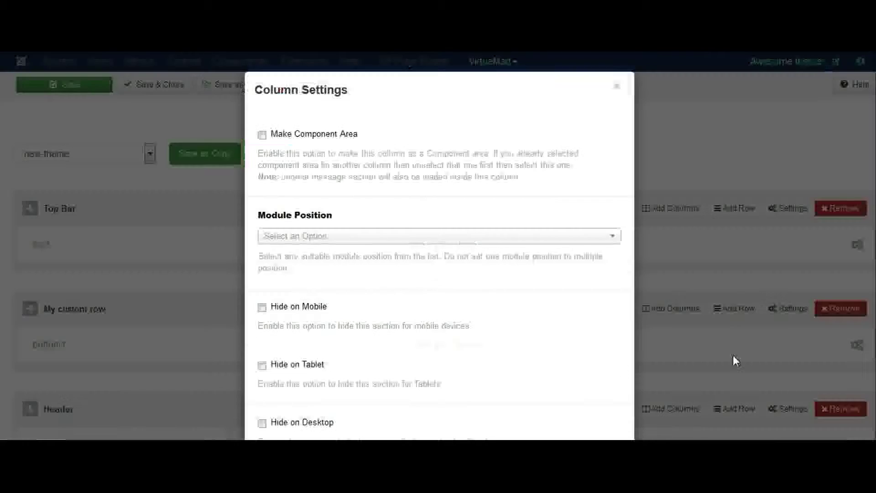
left_click(342, 242)
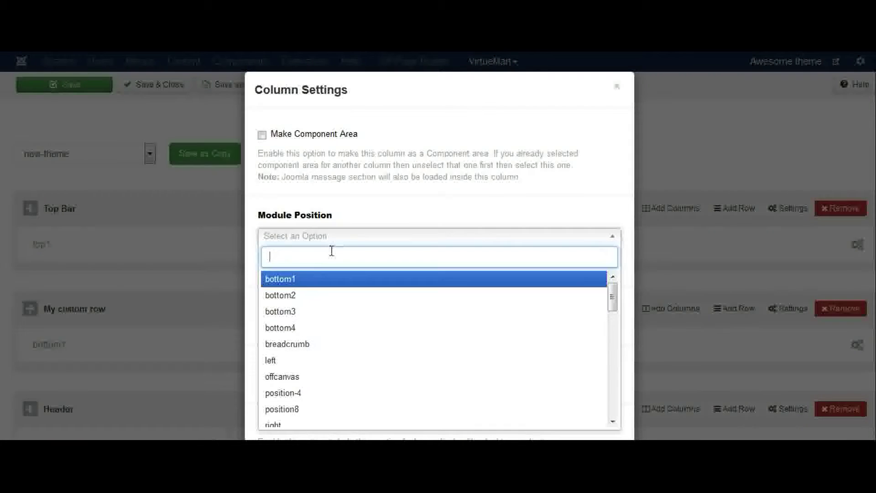
left_click(308, 297)
scroll(379, 365, "down", 7)
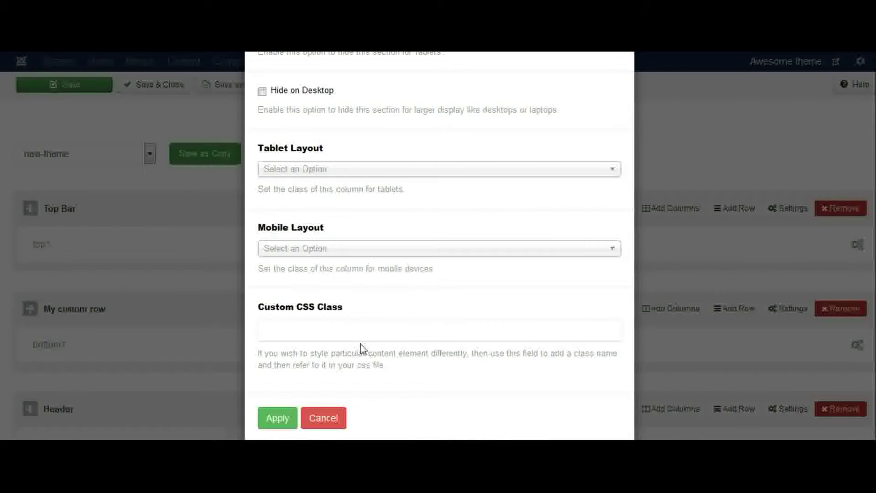
left_click(305, 169)
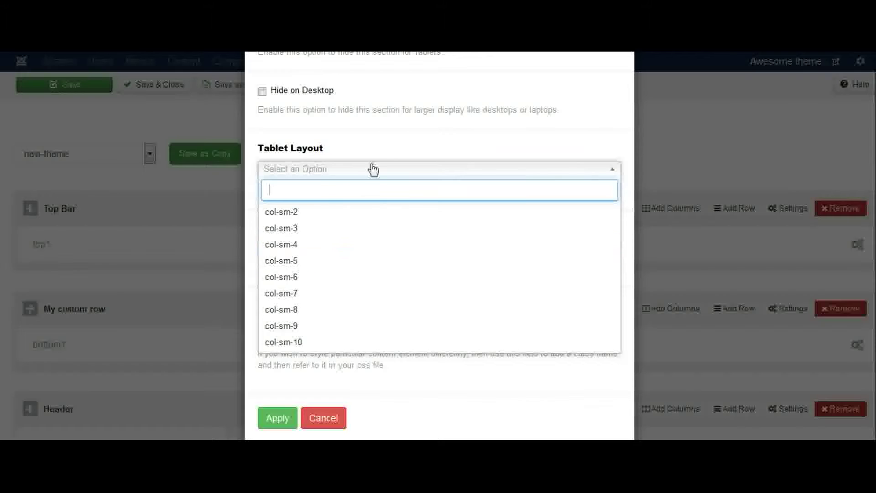
left_click(379, 114)
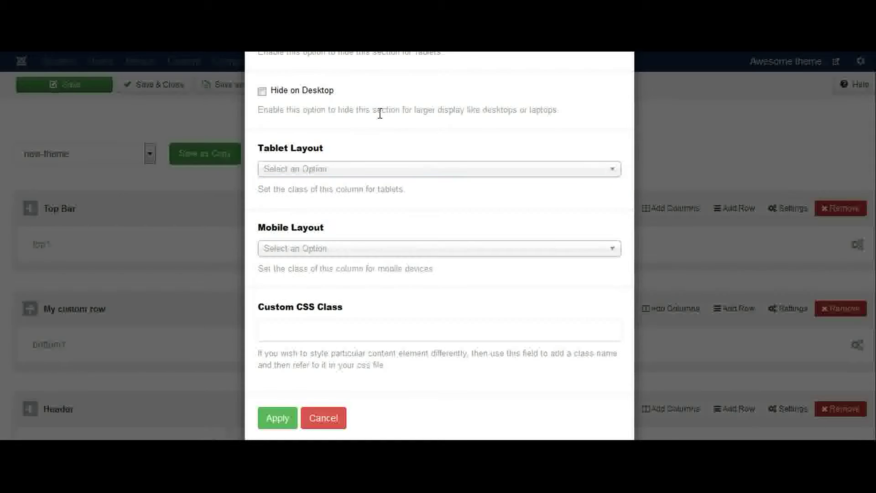
left_click(275, 416)
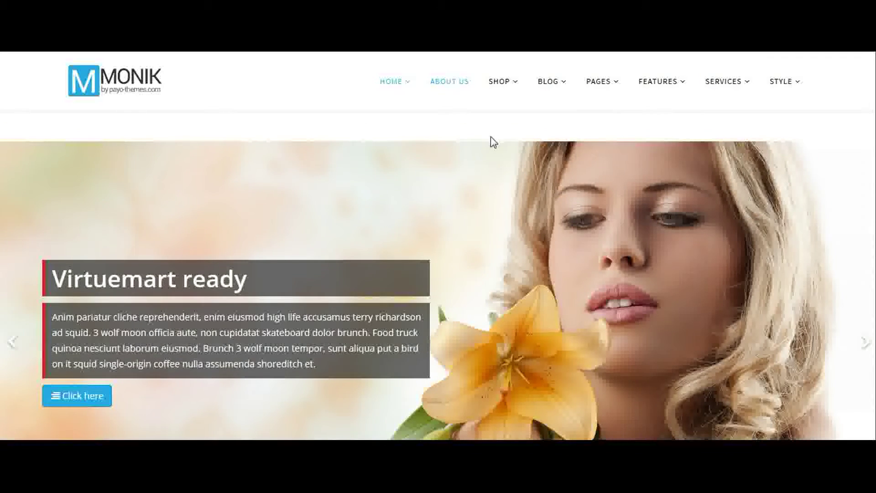
Step: Check the About Us and Latest news modules in the custom row on the site's front page
scroll(492, 142, "up", 4)
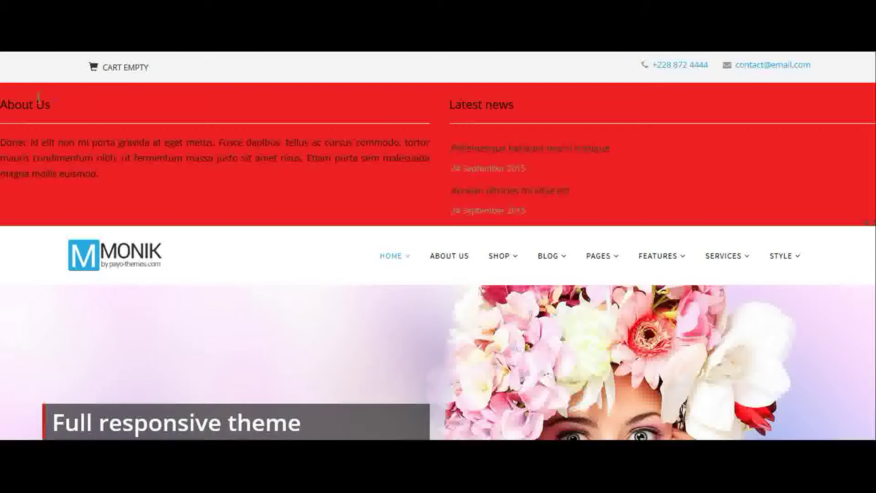
left_click_drag(36, 104, 374, 119)
left_click_drag(455, 105, 492, 149)
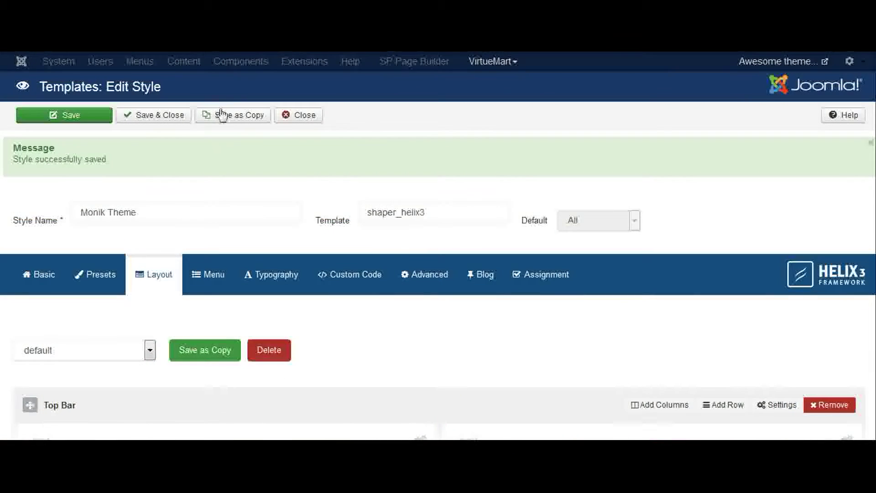
Step: Set the background color of My custom row to #172a91 and apply the row settings
scroll(226, 219, "down", 6)
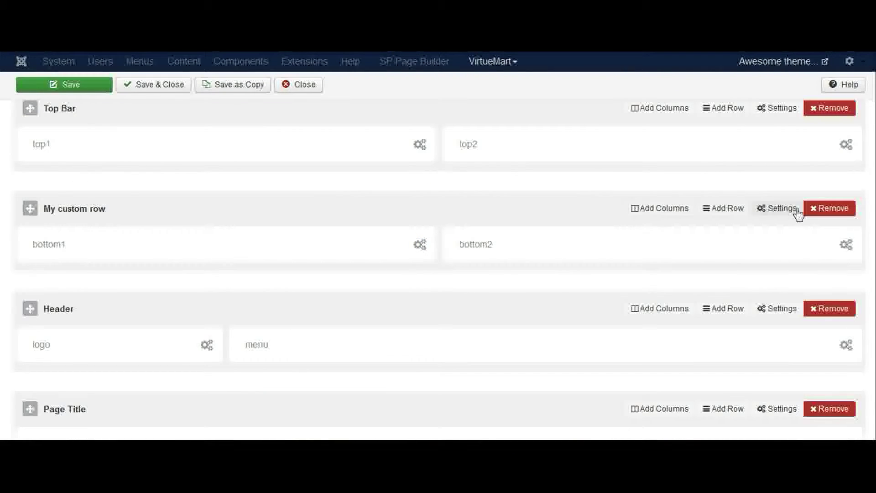
left_click(781, 209)
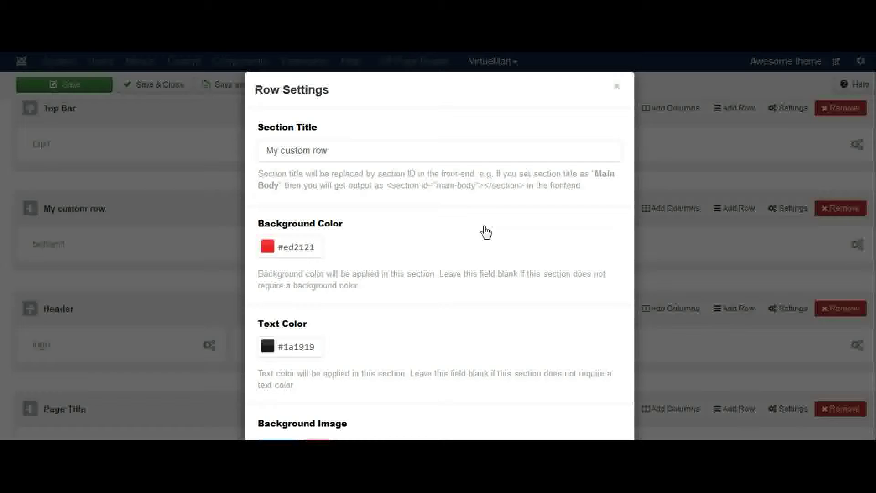
left_click(268, 255)
left_click(366, 296)
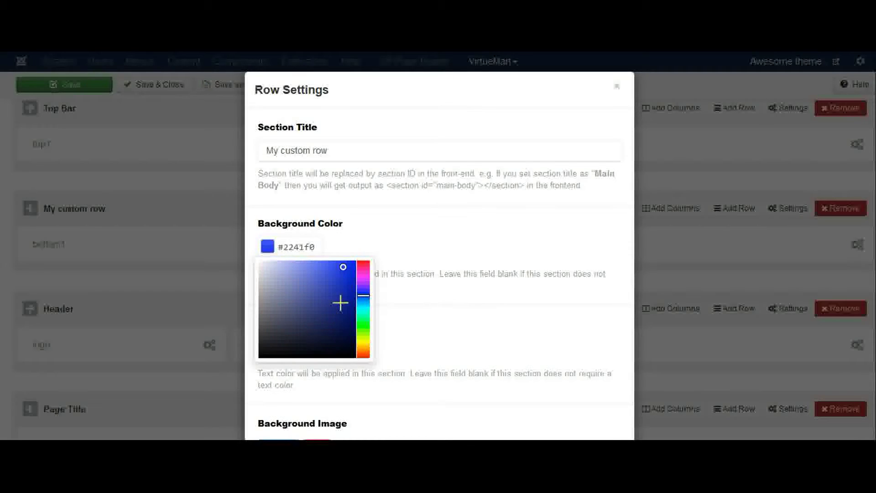
left_click(341, 303)
scroll(381, 408, "down", 10)
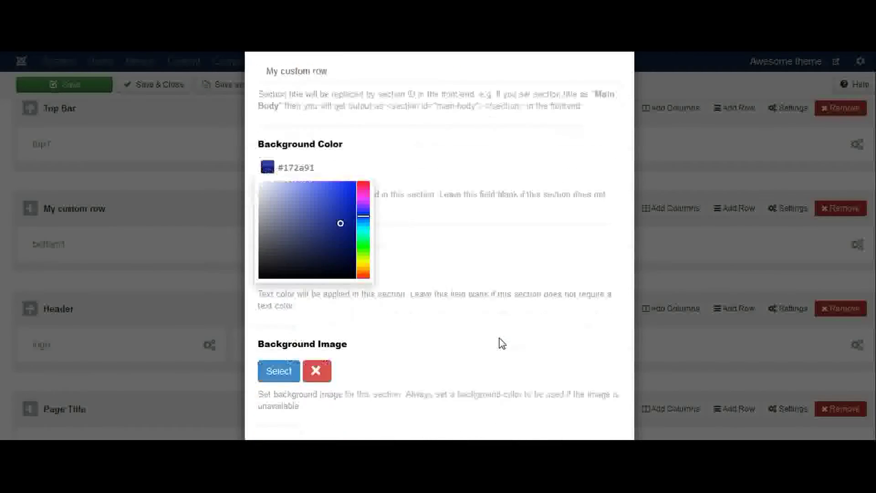
scroll(350, 362, "down", 15)
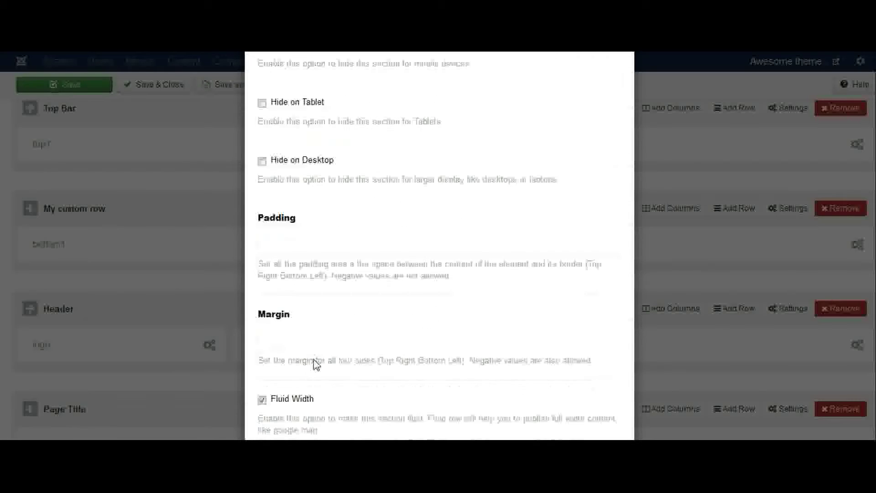
left_click(278, 417)
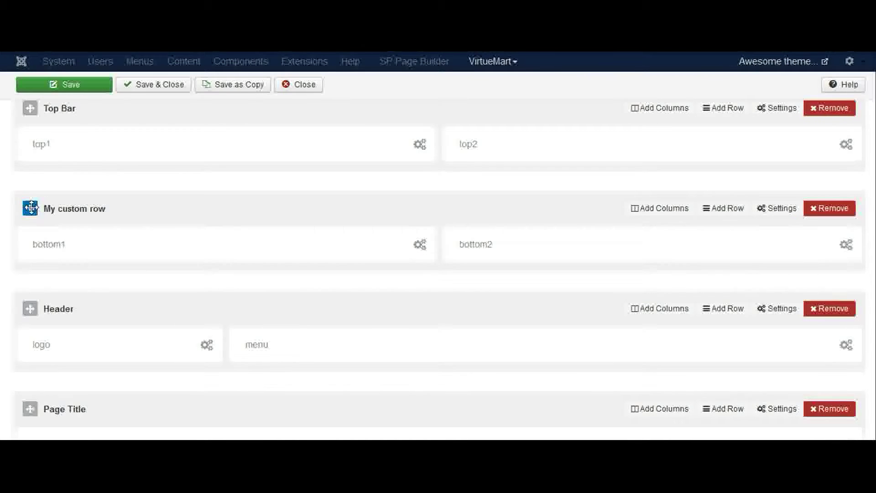
Step: Move My custom row below the Footer row and save the template style
left_click_drag(30, 208, 49, 355)
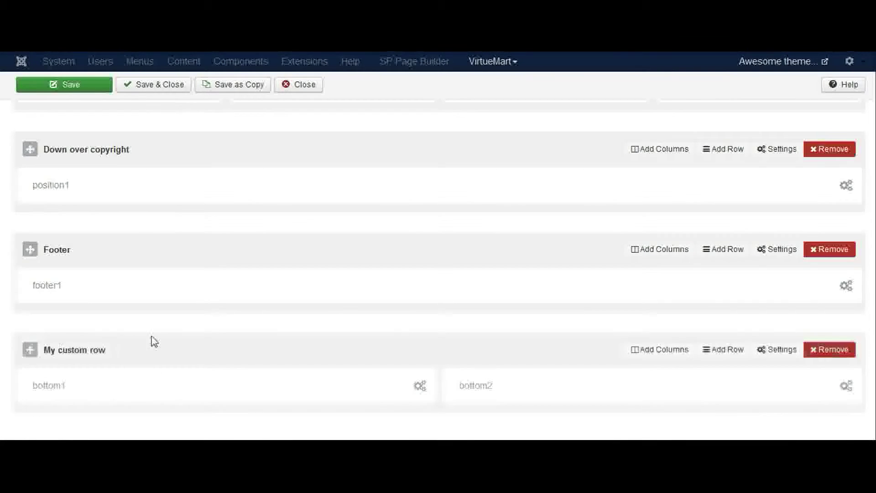
left_click(81, 87)
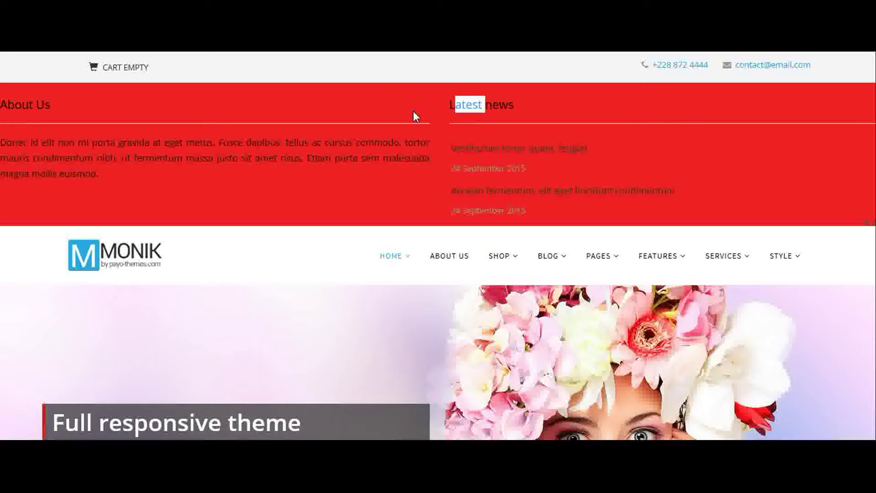
Step: Examine the custom row's About Us and Latest news modules below the copyright footer on the front page
scroll(352, 181, "down", 10)
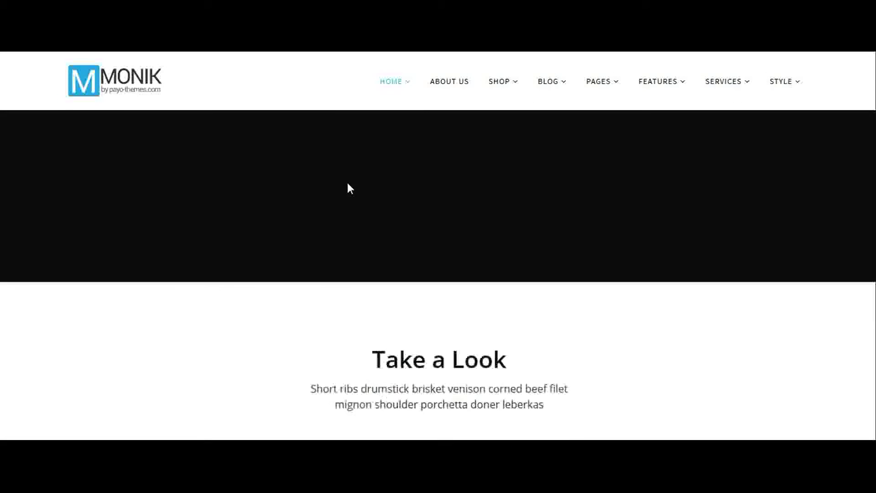
scroll(347, 188, "down", 10)
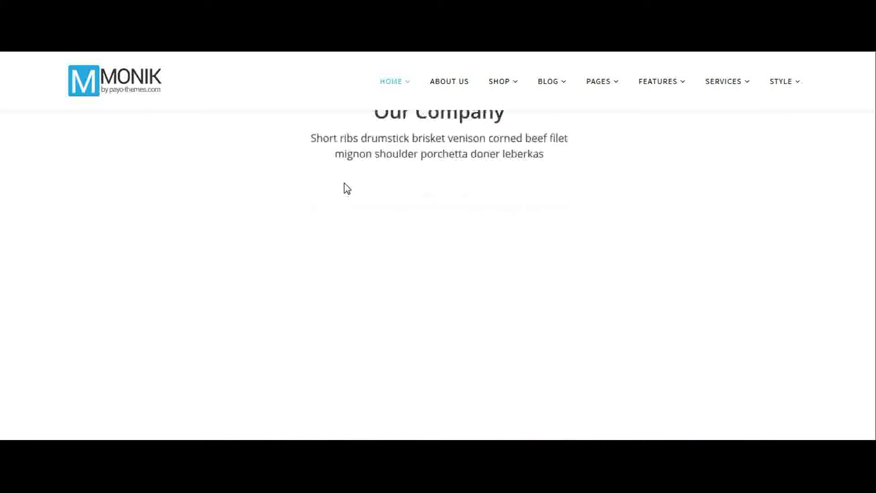
scroll(347, 188, "down", 8)
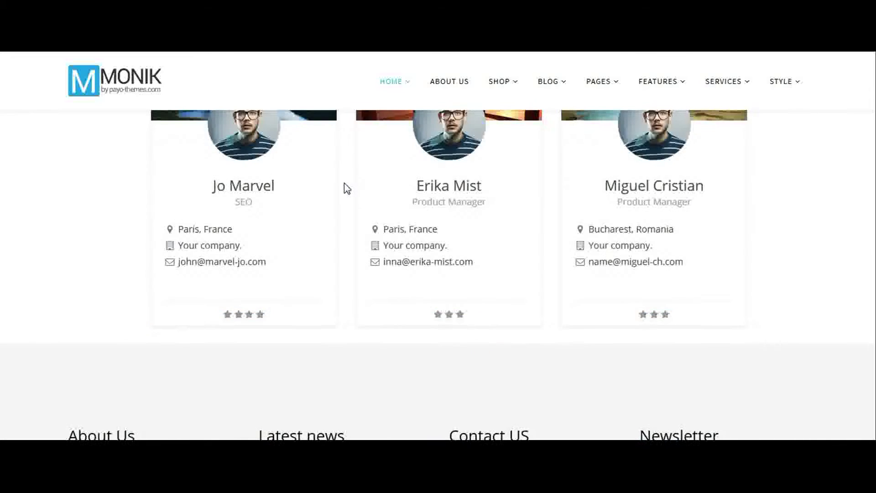
scroll(347, 188, "down", 5)
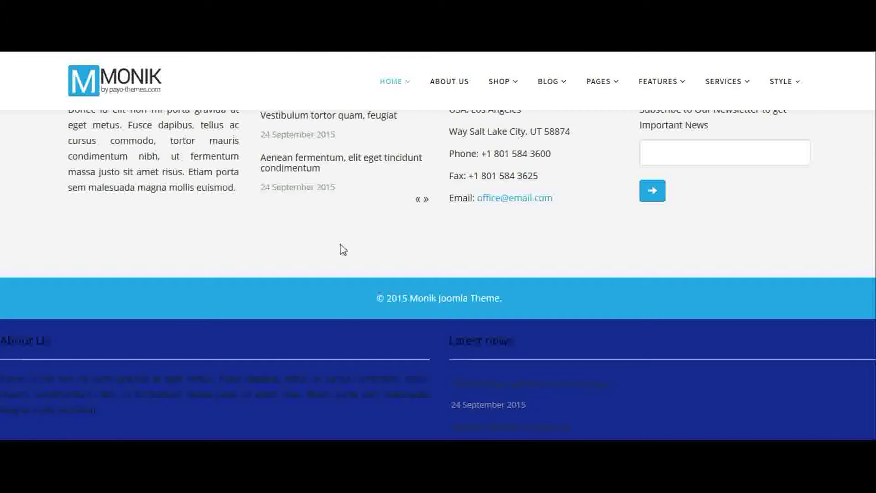
double_click(20, 342)
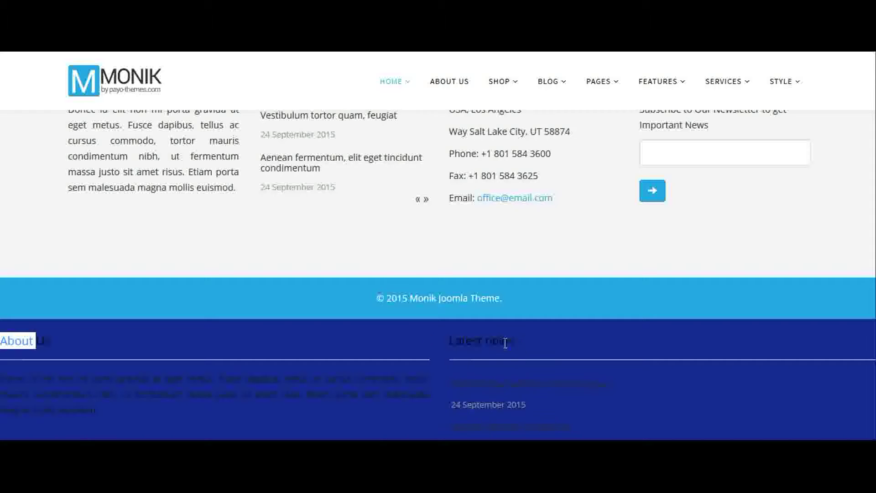
double_click(505, 343)
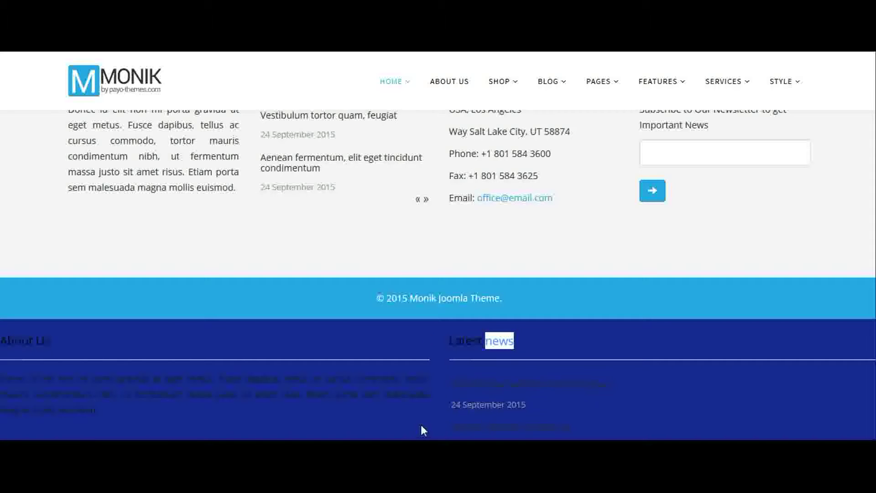
triple_click(457, 335)
Step: Compare the About Us and Latest news modules in the custom row with those in the Bottom row
scroll(457, 329, "up", 2)
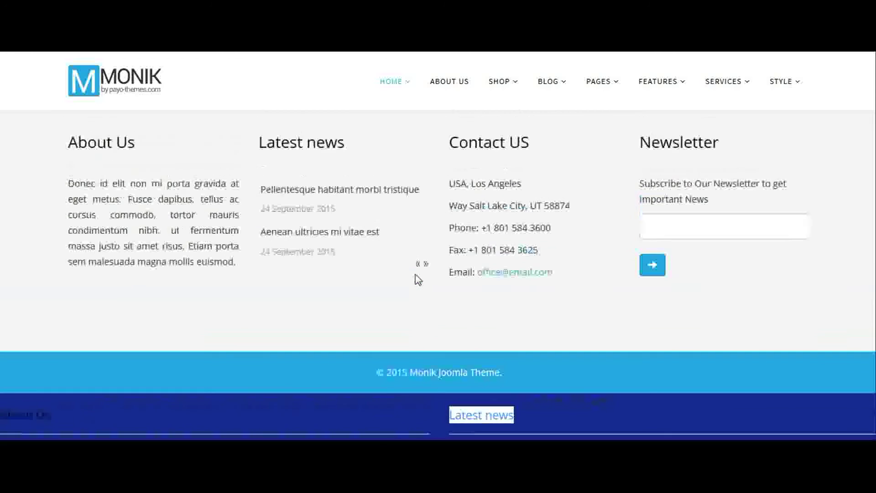
triple_click(303, 143)
scroll(324, 250, "down", 2)
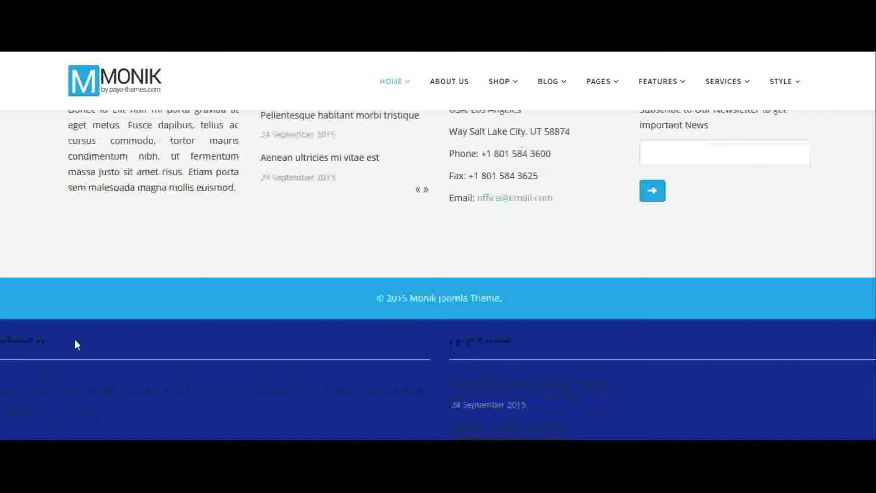
double_click(41, 342)
triple_click(41, 342)
scroll(128, 325, "up", 1)
scroll(126, 325, "up", 1)
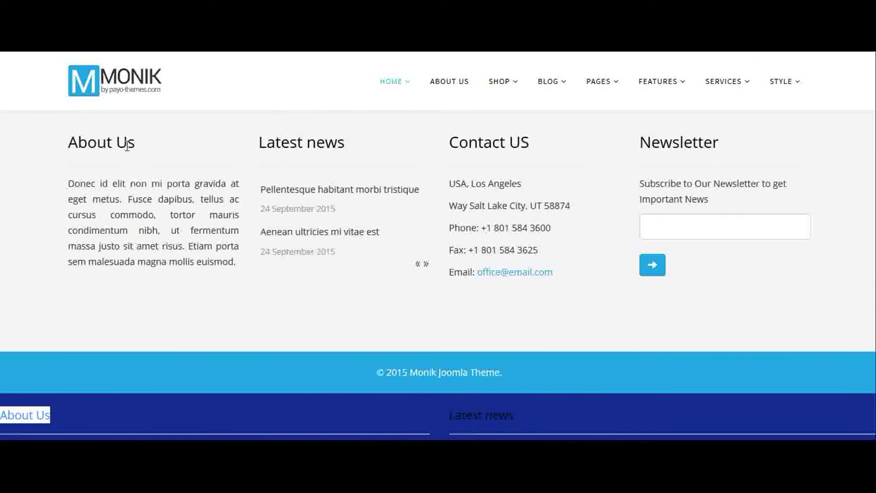
double_click(126, 143)
triple_click(126, 142)
scroll(376, 318, "down", 2)
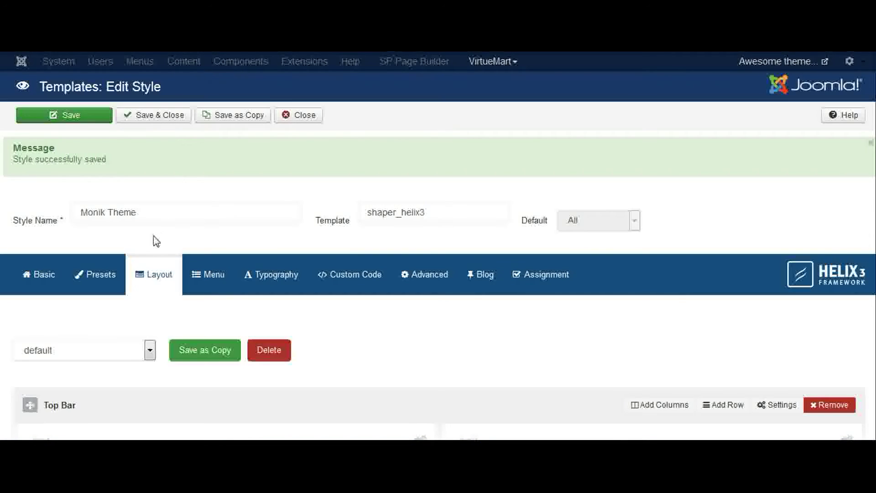
Step: Delete My custom row from the end of the default layout
scroll(156, 241, "down", 15)
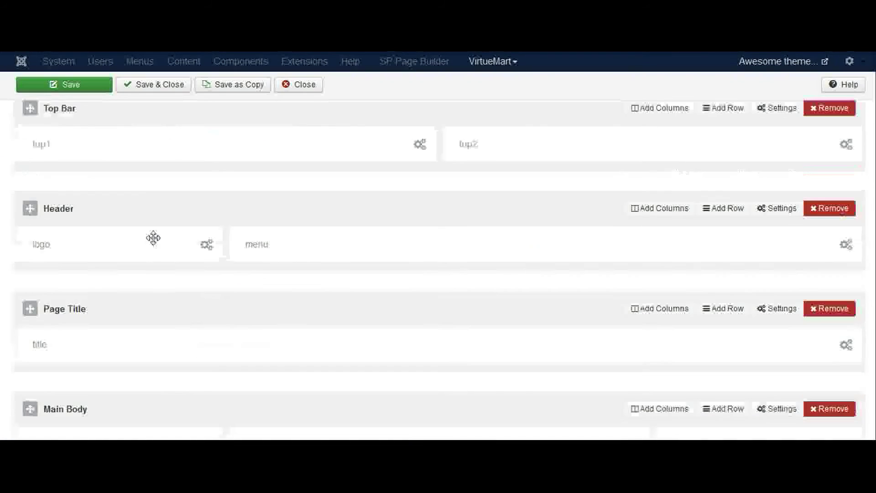
scroll(119, 241, "up", 15)
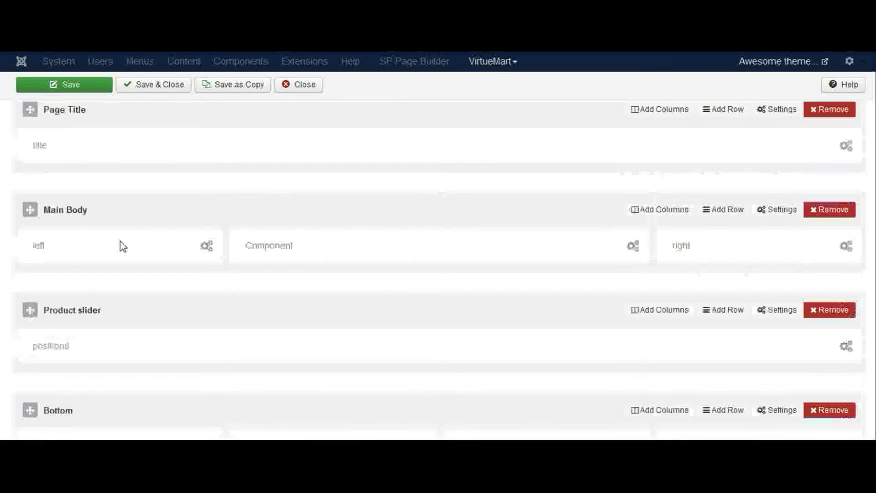
left_click(76, 203)
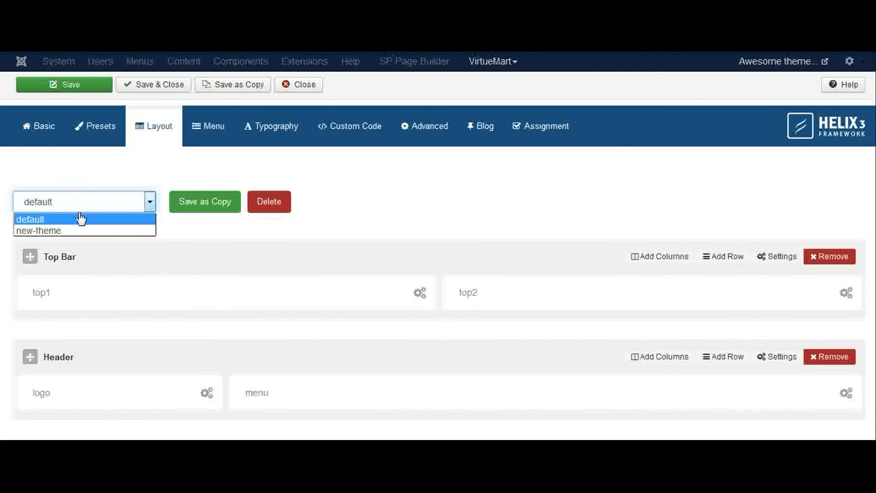
scroll(425, 227, "down", 10)
scroll(424, 227, "down", 2)
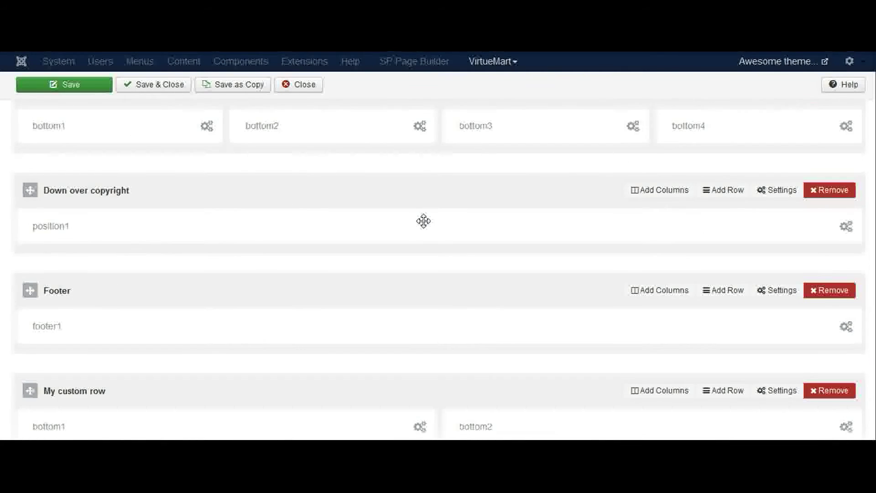
scroll(423, 221, "down", 2)
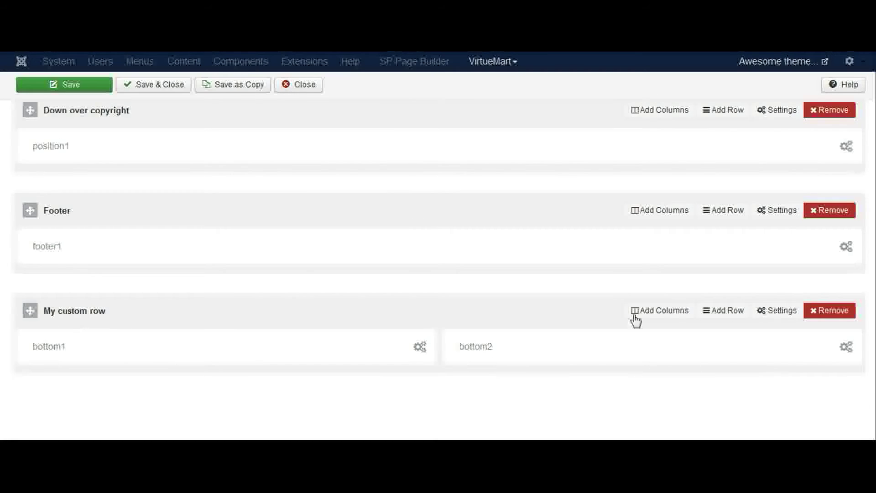
left_click(831, 310)
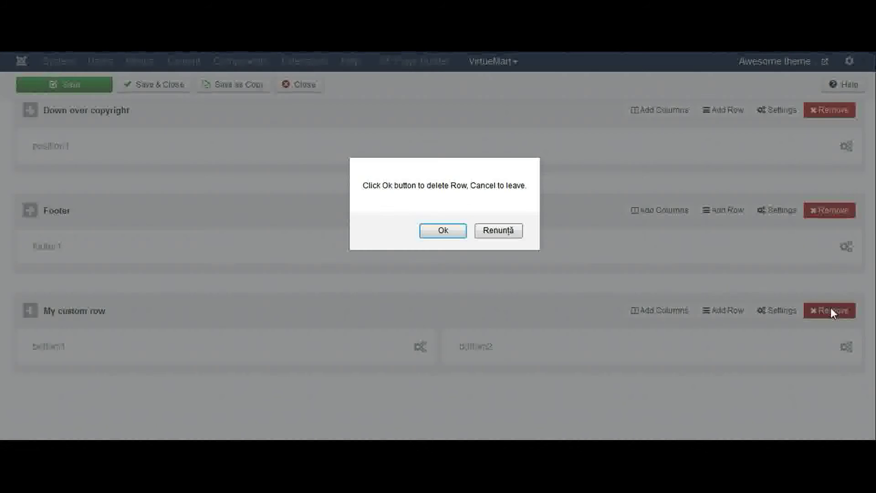
left_click(455, 231)
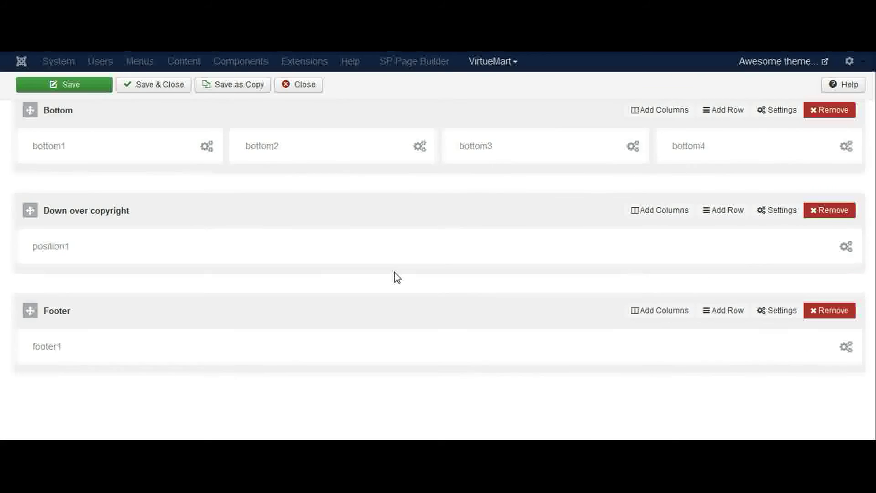
Step: Save the template style with the default layout
scroll(320, 245, "up", 10)
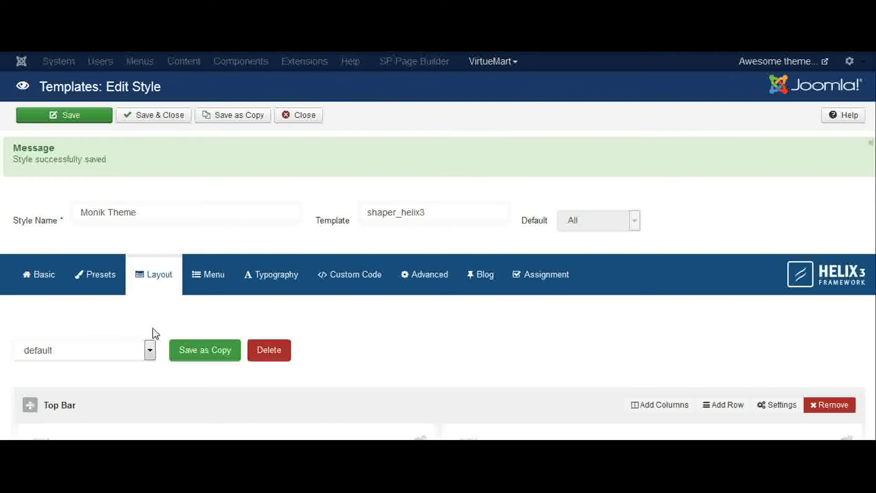
left_click(108, 360)
left_click(109, 359)
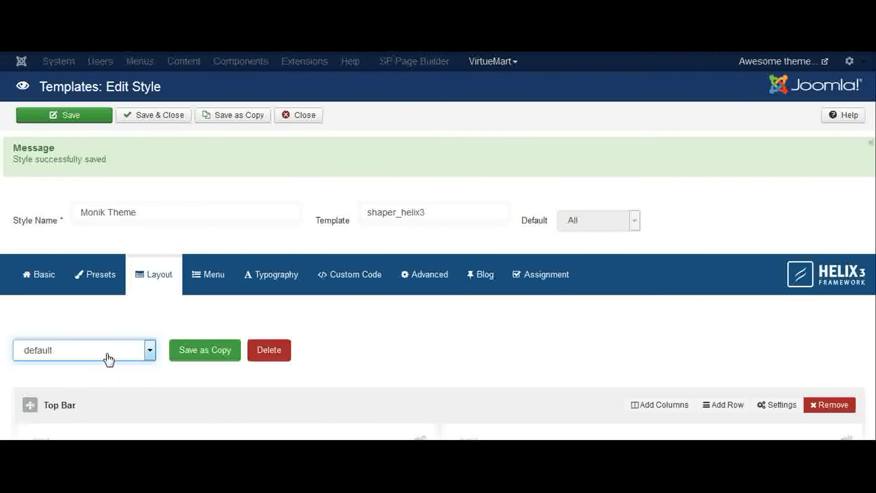
left_click(99, 121)
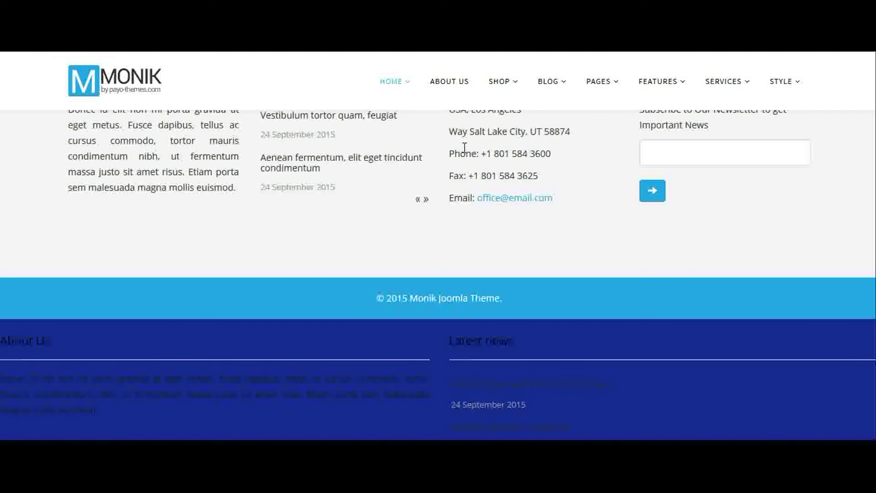
Step: Look over the front page from the footer back up to the header
scroll(465, 147, "up", 3)
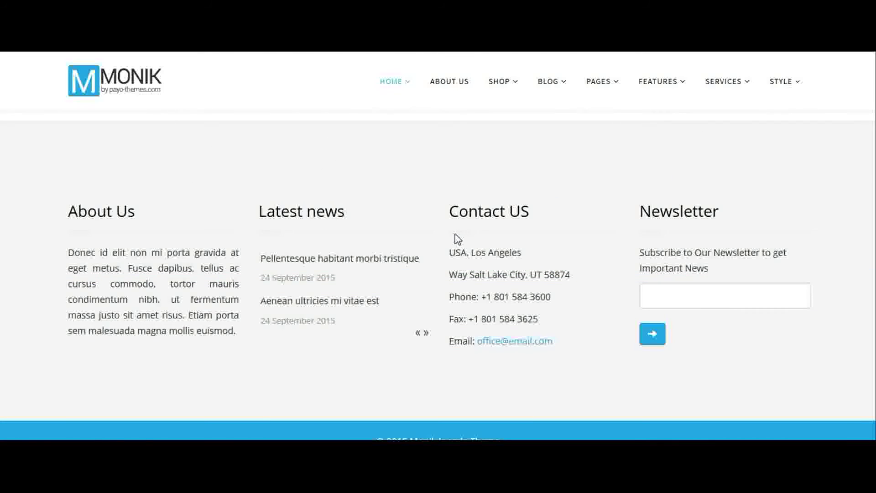
scroll(458, 239, "up", 10)
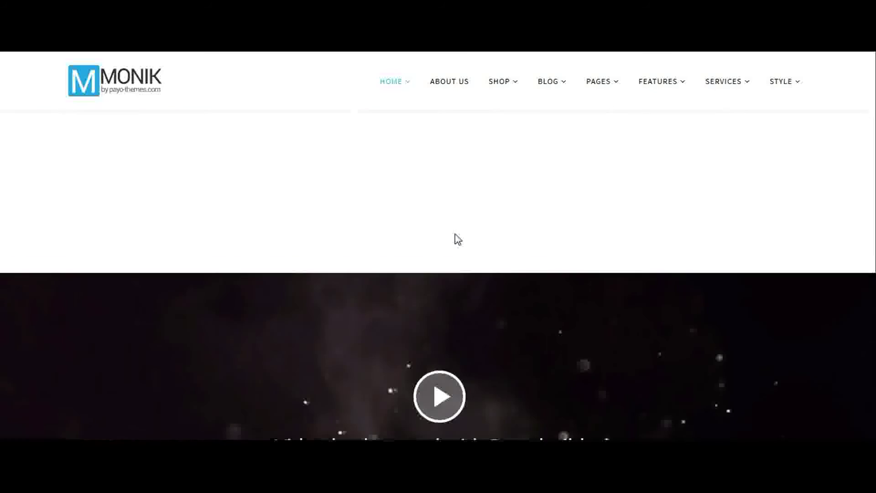
scroll(459, 239, "up", 10)
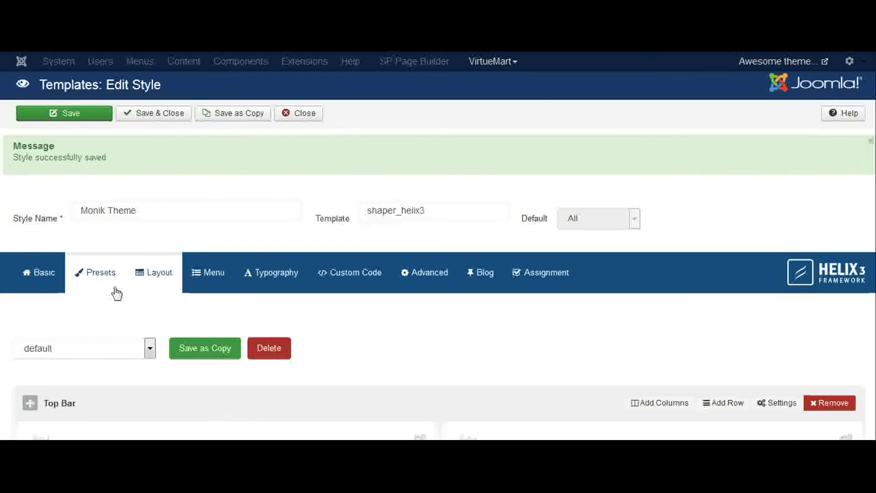
Step: Load the new-theme layout for the Monik Theme style
scroll(135, 167, "down", 5)
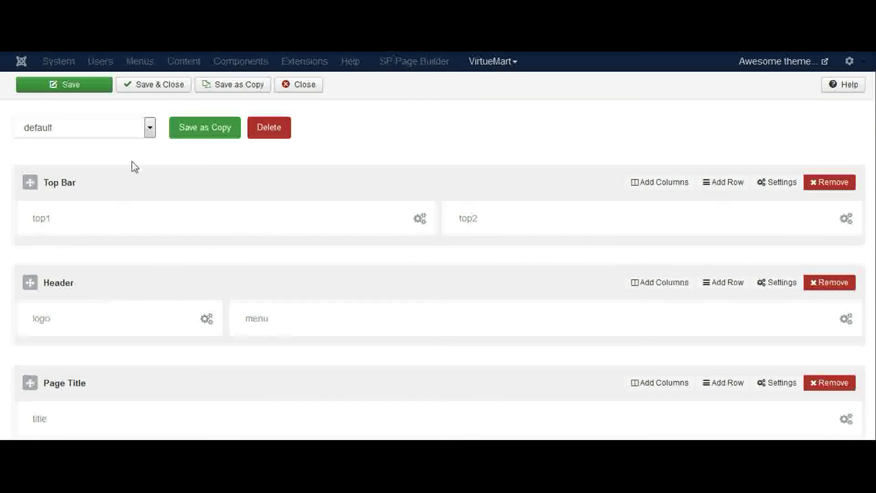
left_click(127, 133)
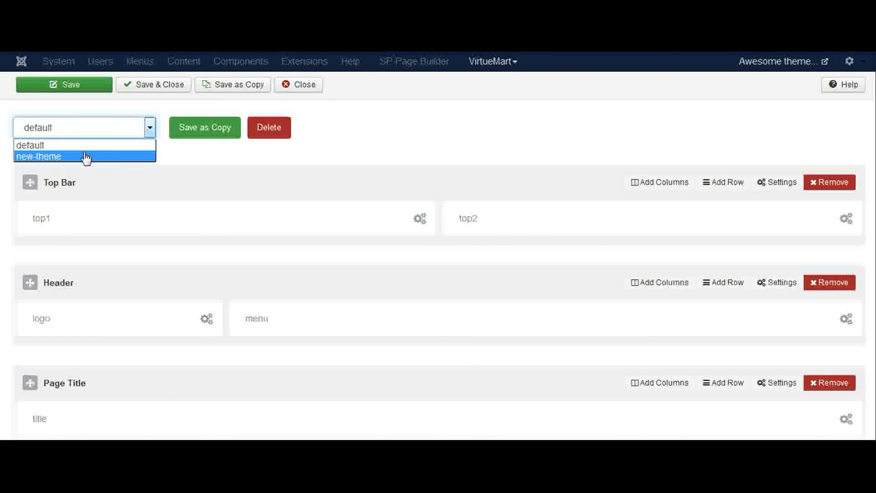
left_click(85, 157)
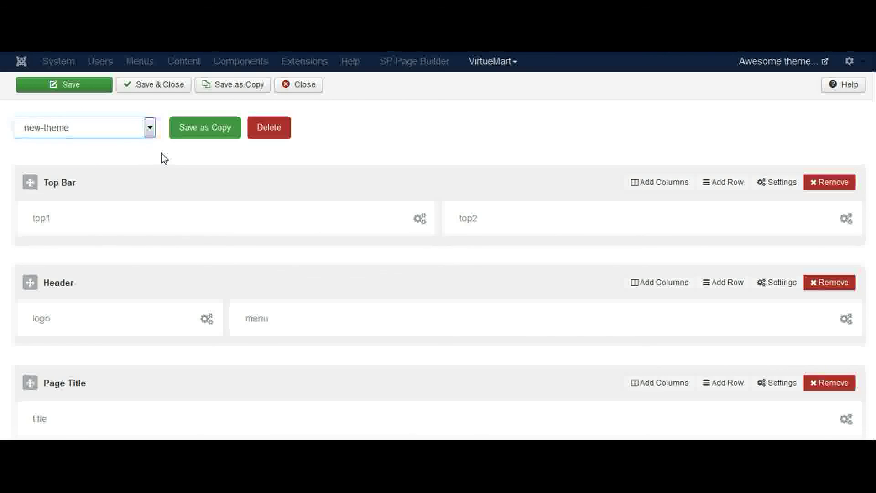
scroll(192, 149, "up", 3)
scroll(194, 150, "up", 1)
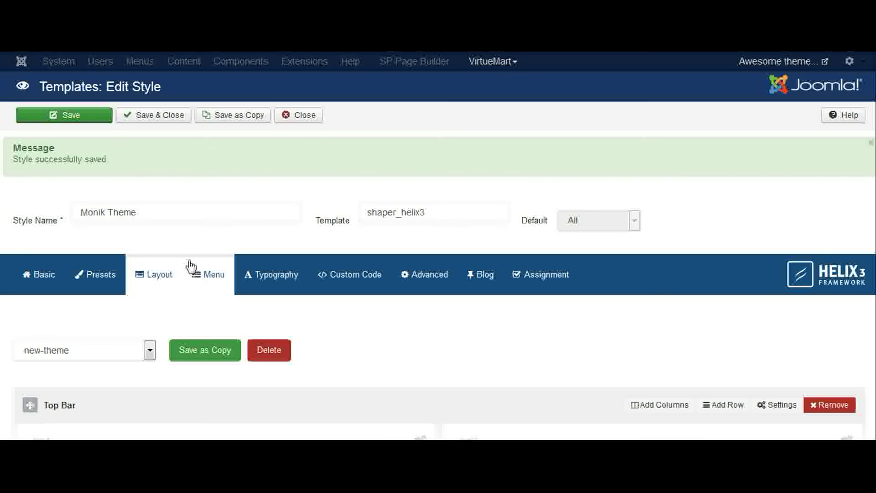
scroll(191, 269, "down", 1)
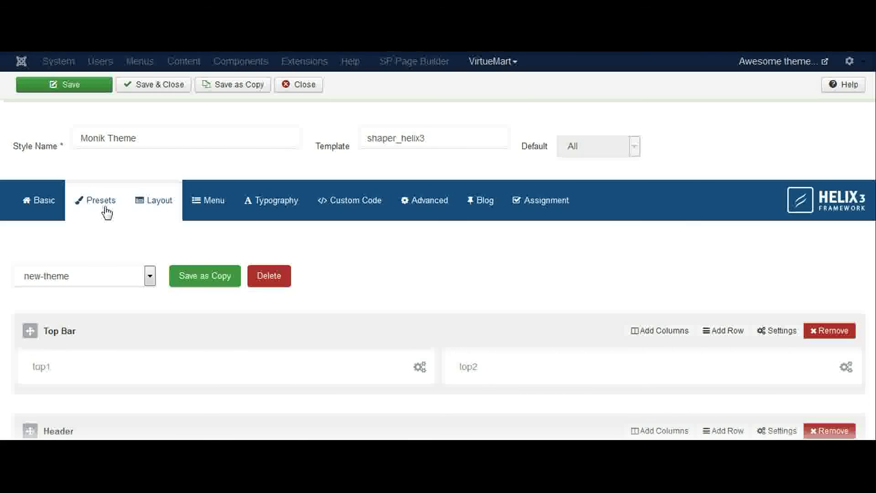